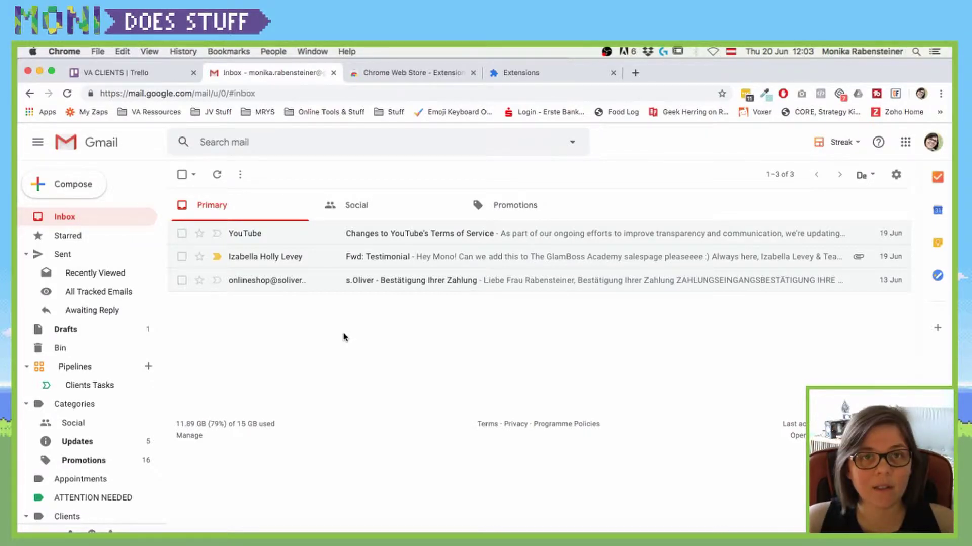
# Open a new Chrome Web Store tab from the Extensions page's sidebar link
pyautogui.click(408, 74)
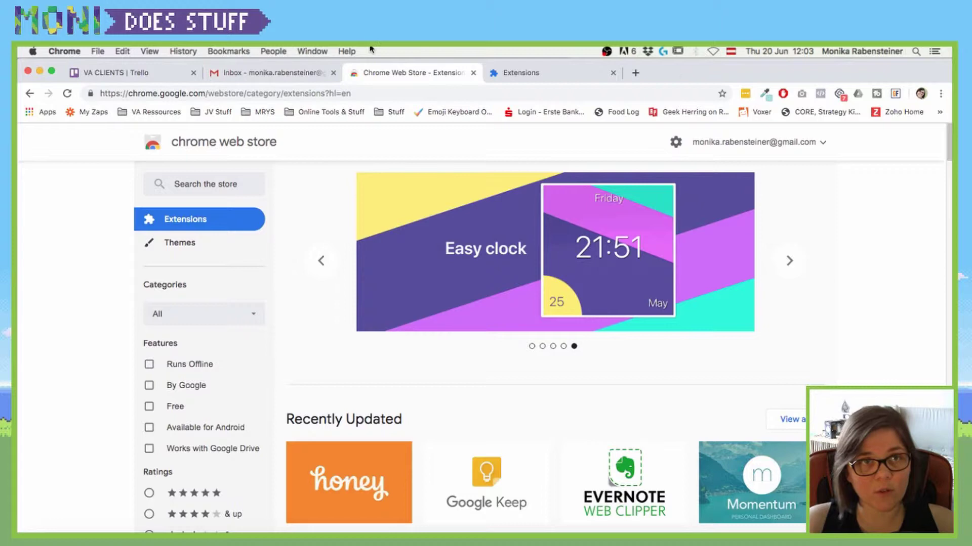
pyautogui.click(307, 50)
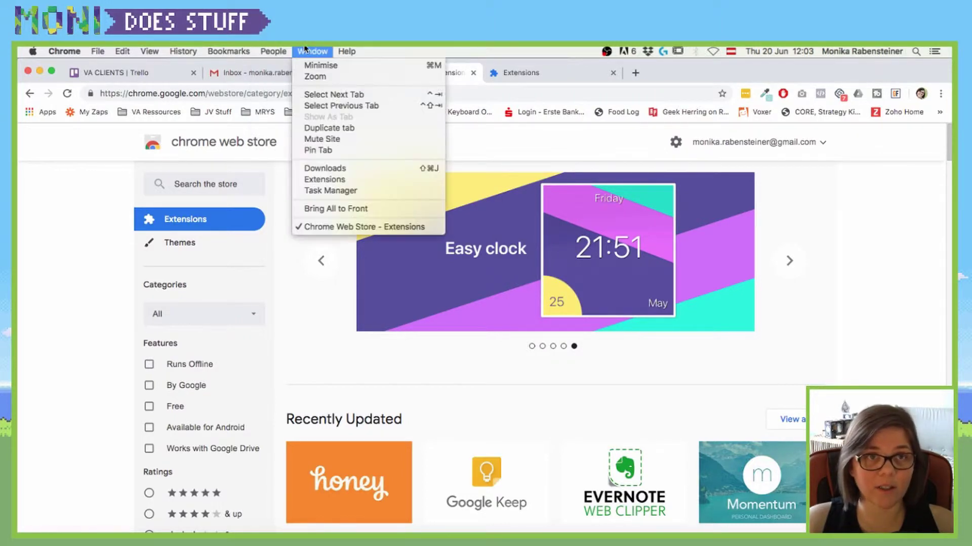
pyautogui.click(539, 76)
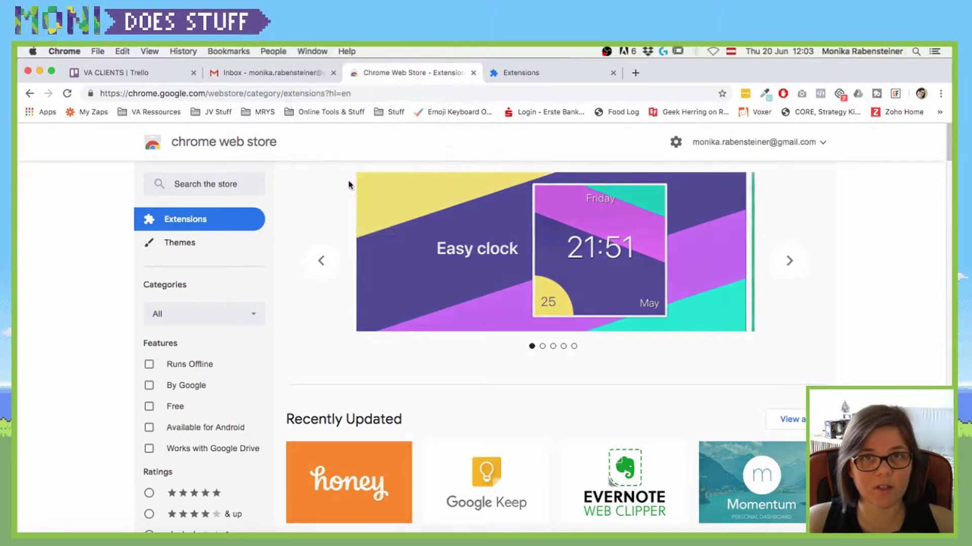
pyautogui.click(579, 77)
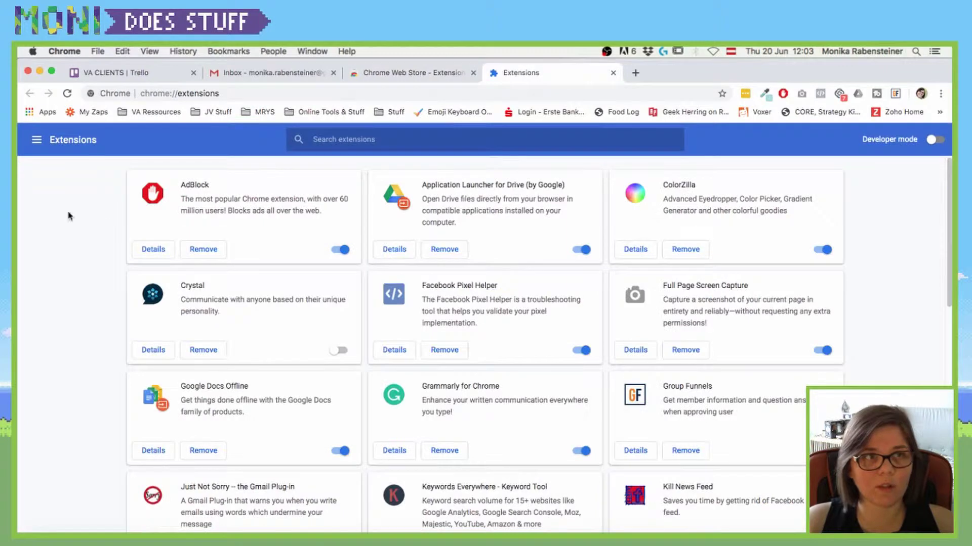
pyautogui.click(31, 144)
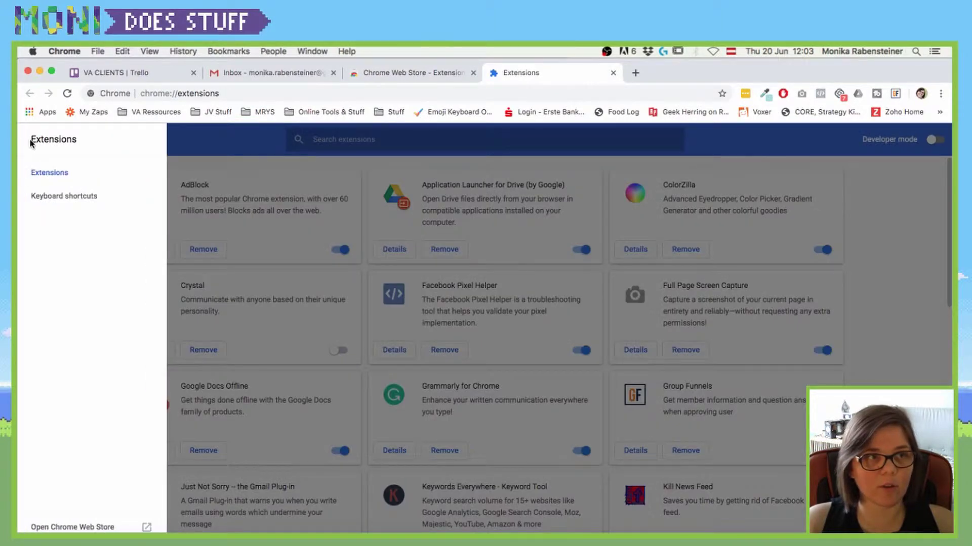
pyautogui.click(68, 528)
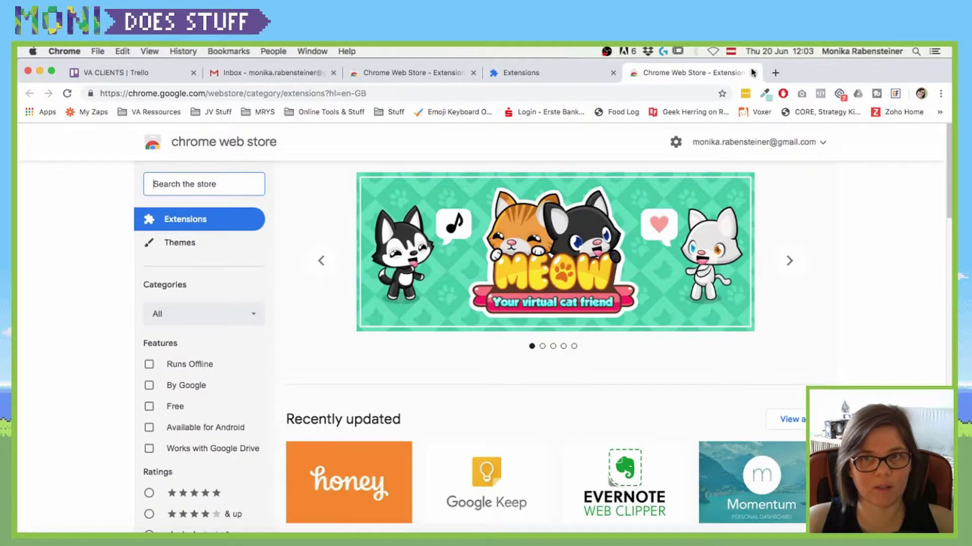
# Close the duplicate store tab and search the Web Store for 'gmail trello'
pyautogui.click(473, 72)
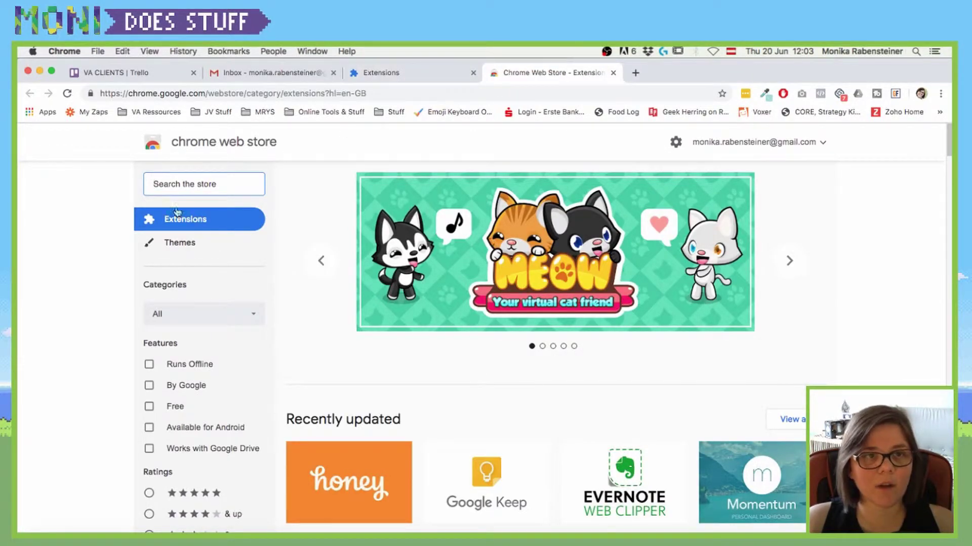
pyautogui.click(201, 183)
pyautogui.write('gmail trello')
pyautogui.press('Return')
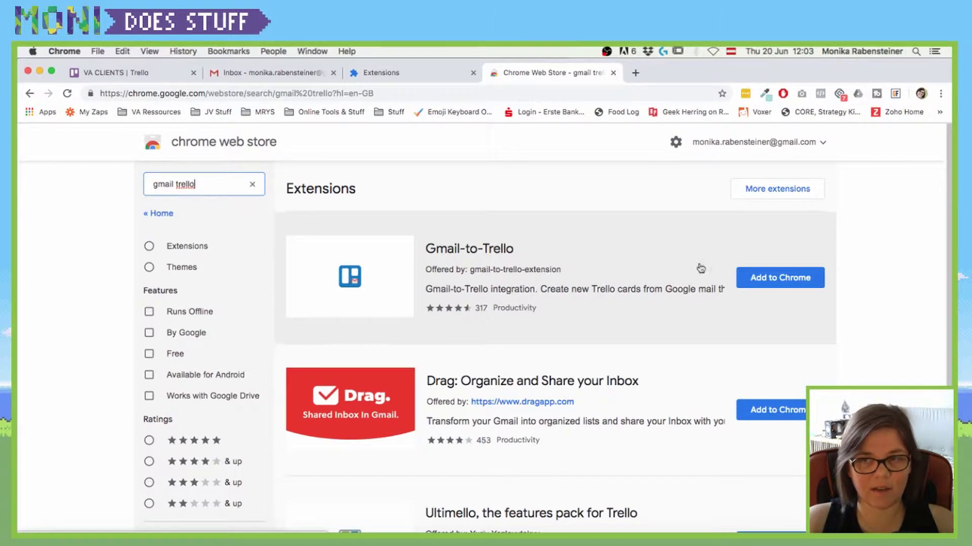
# Add the Gmail-to-Trello extension to Chrome and return to the Gmail inbox
pyautogui.click(772, 280)
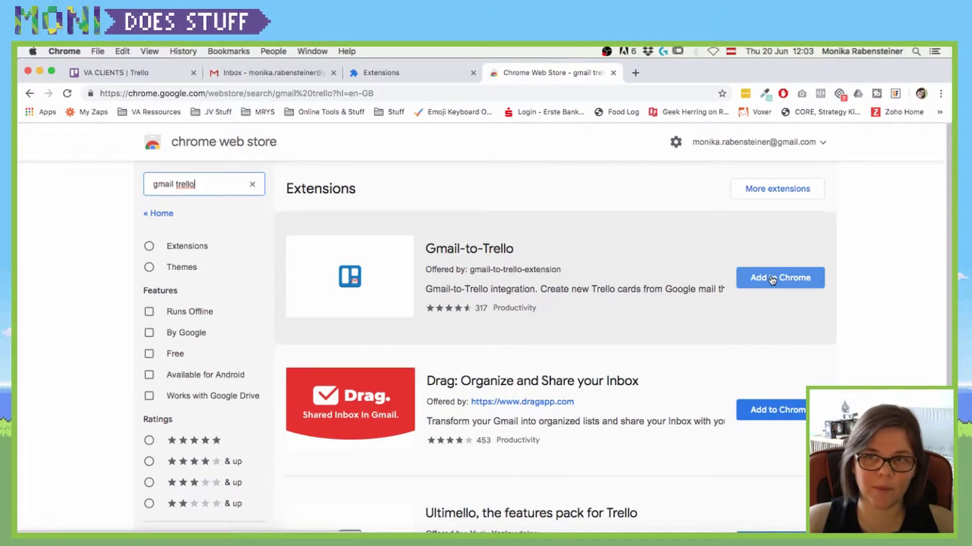
pyautogui.click(772, 280)
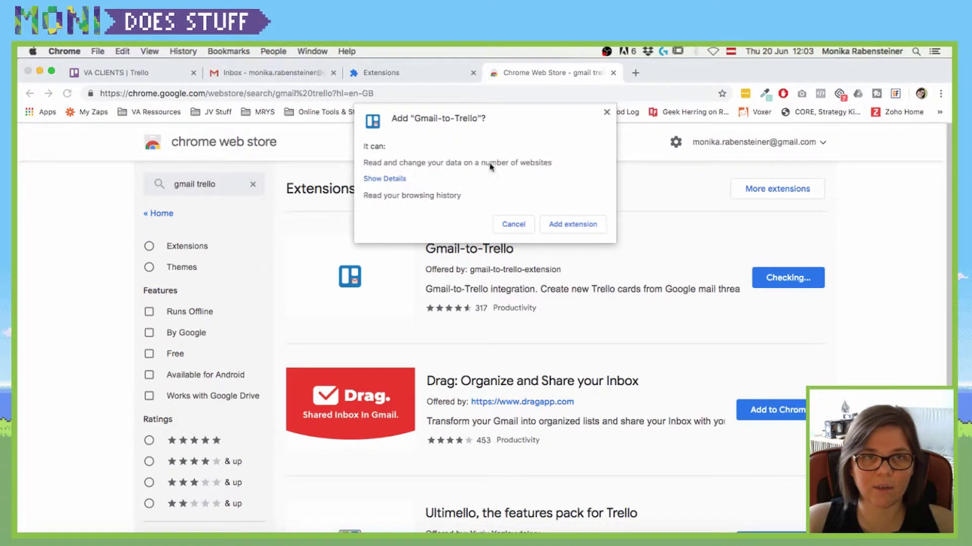
pyautogui.click(583, 225)
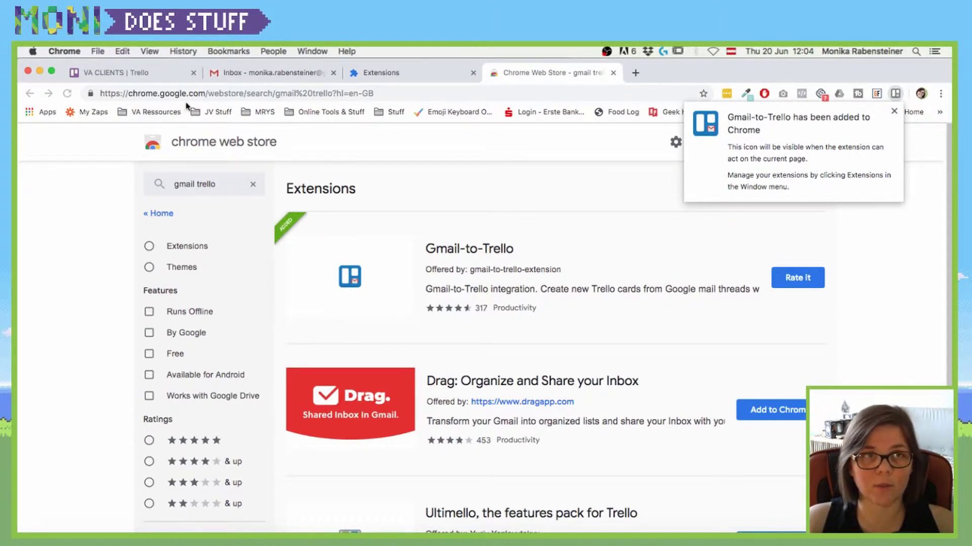
pyautogui.click(231, 76)
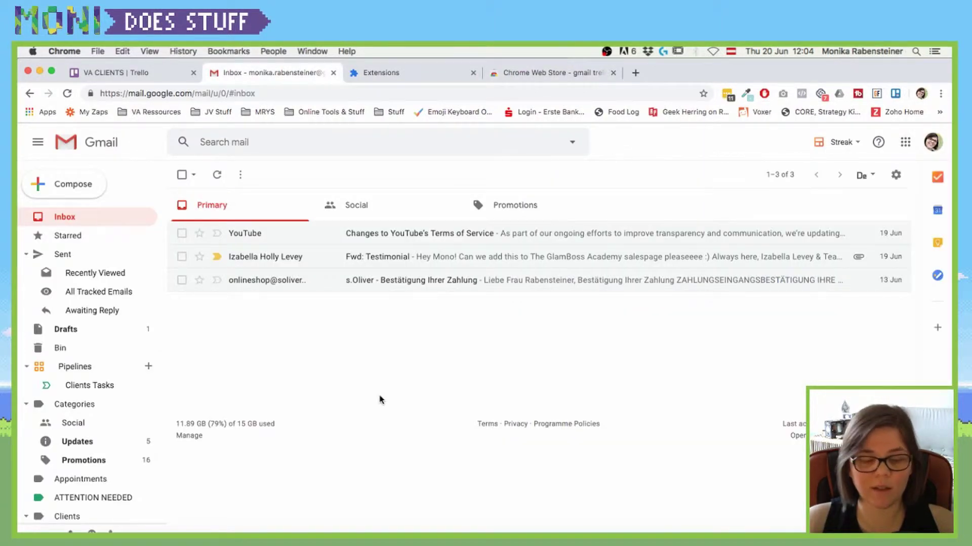
# Reload Gmail with Cmd+R and open the new Gmail-to-Trello card panel
pyautogui.press('super+r')
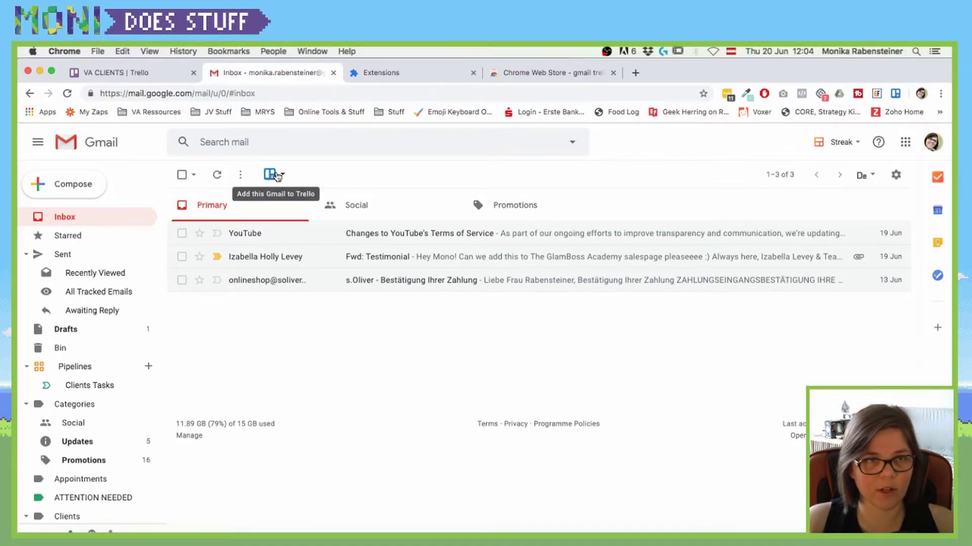
pyautogui.click(277, 177)
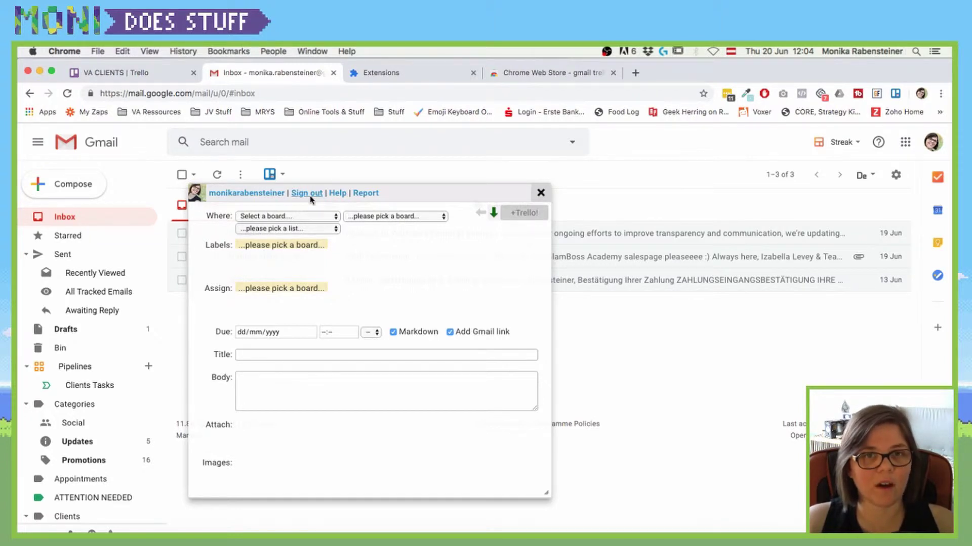
# Browse the Trello boards, trying the VA CLIENTS board and checking its lists
pyautogui.click(311, 402)
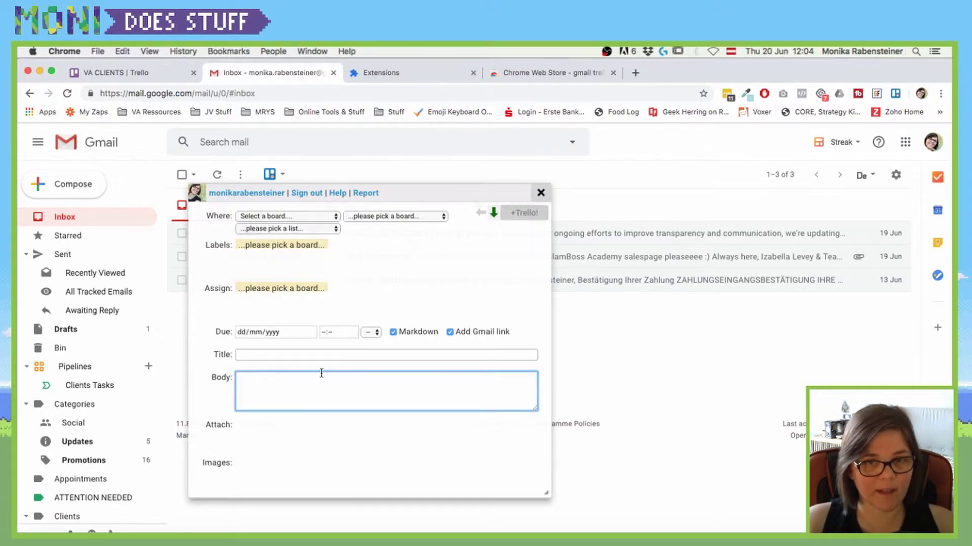
pyautogui.click(325, 217)
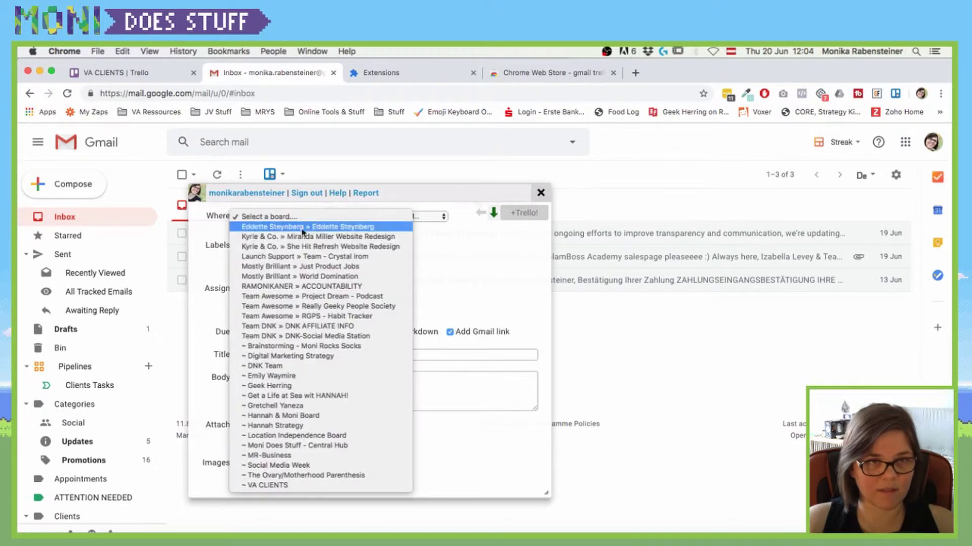
pyautogui.click(423, 308)
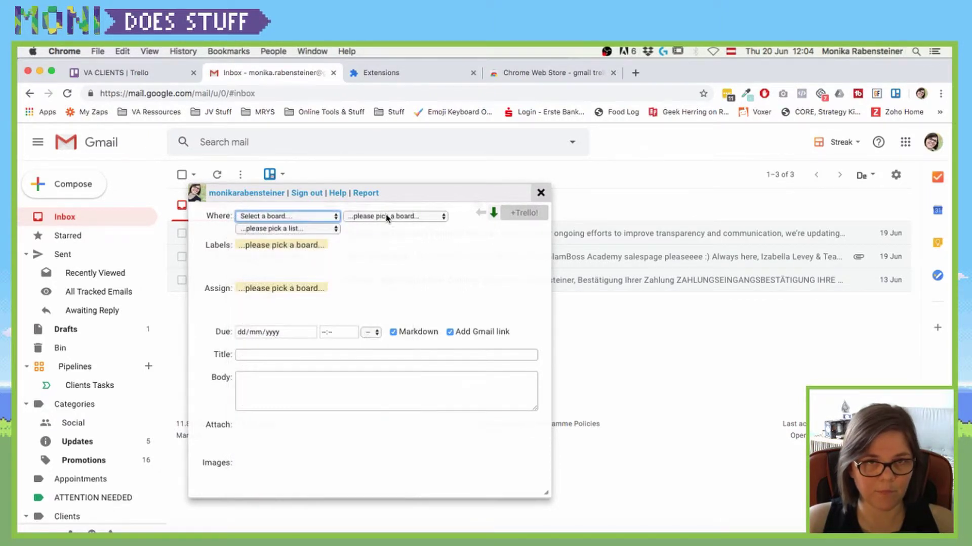
pyautogui.click(292, 217)
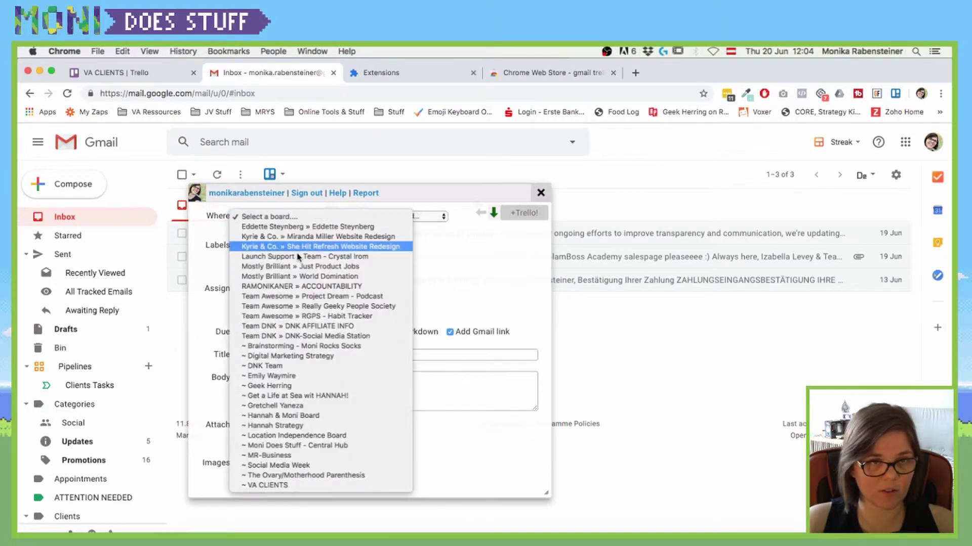
pyautogui.click(268, 487)
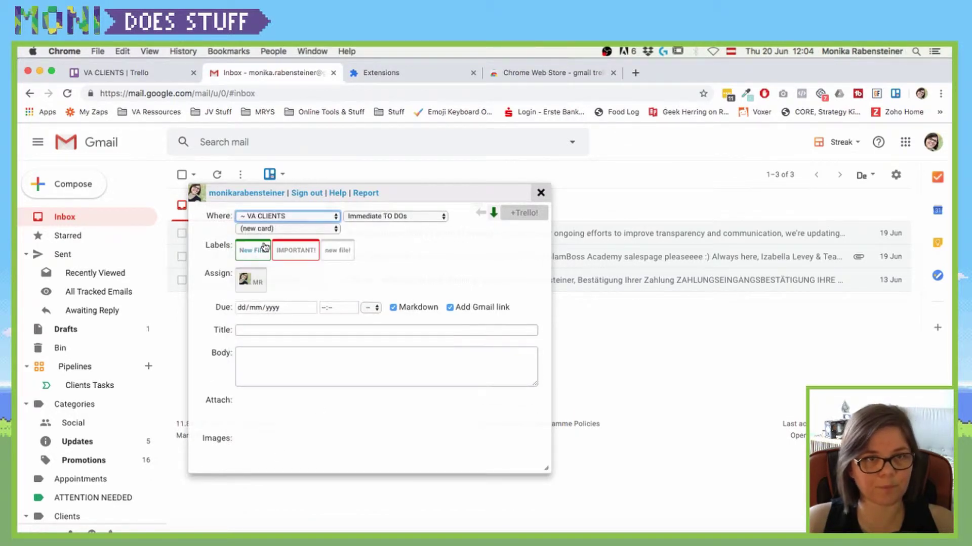
pyautogui.click(392, 219)
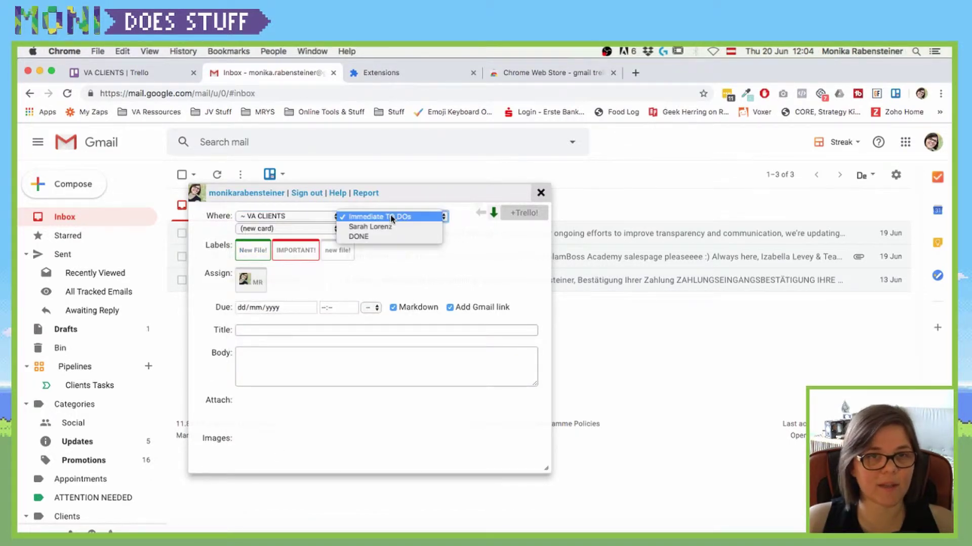
pyautogui.click(392, 216)
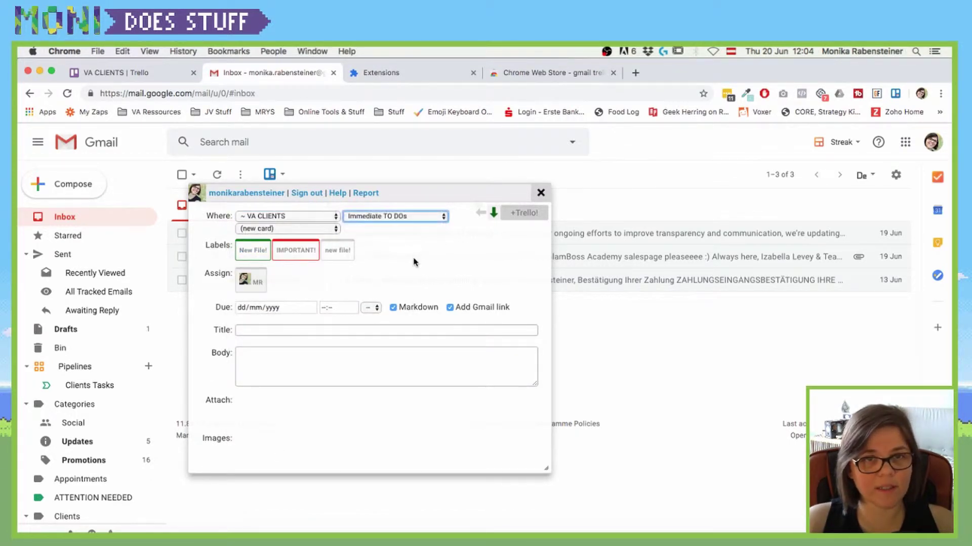
# Review the placement options, then switch the board to Team DNK » DNK-Social Media Station
pyautogui.click(272, 230)
pyautogui.click(402, 216)
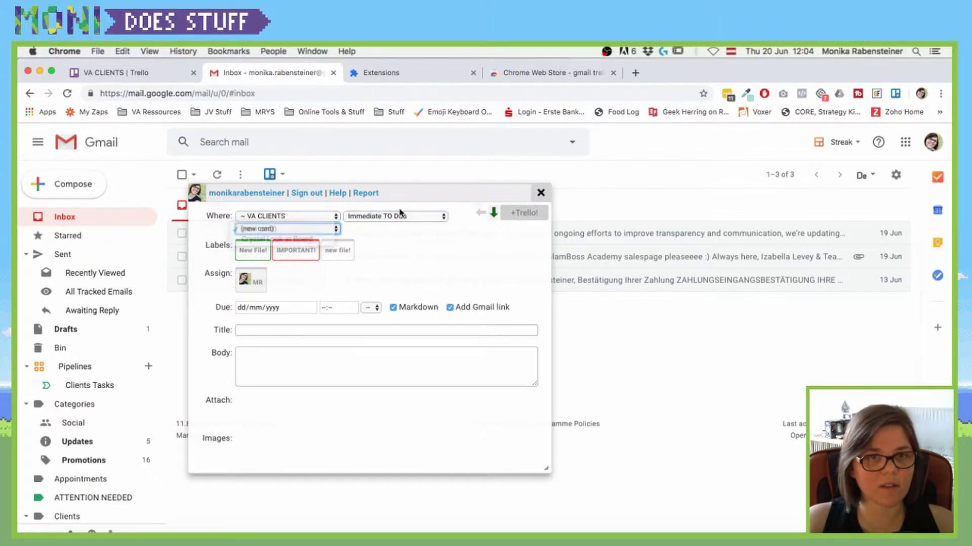
pyautogui.click(404, 217)
pyautogui.click(419, 281)
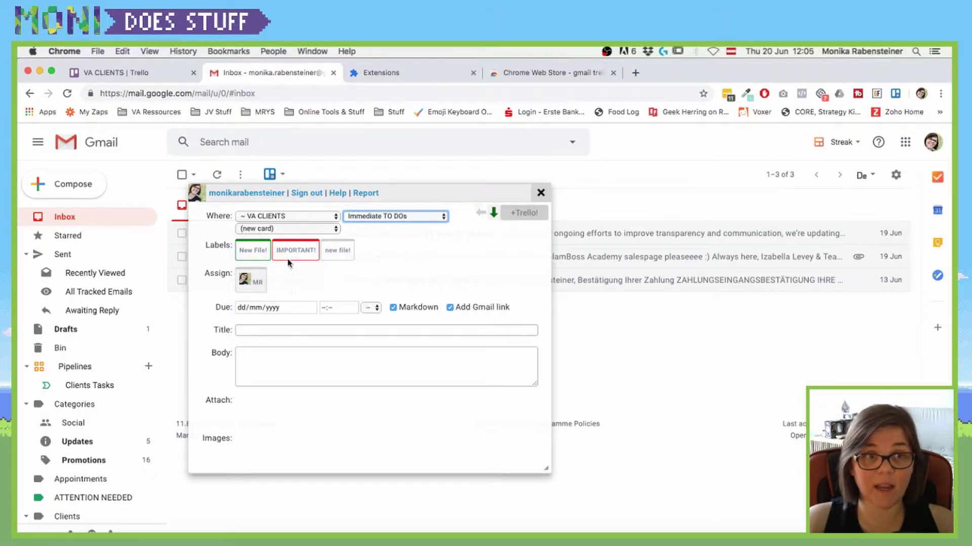
pyautogui.click(278, 217)
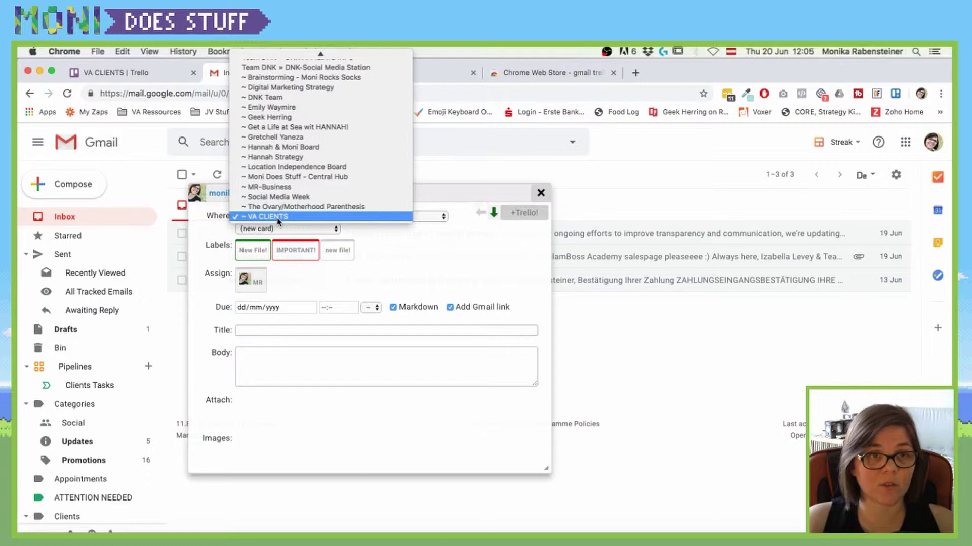
pyautogui.scroll(5, 303, 202)
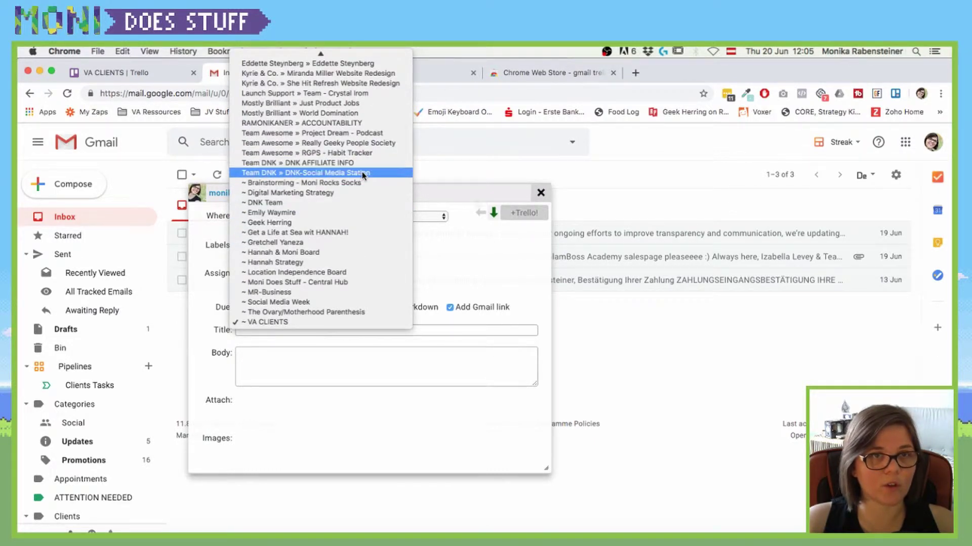
pyautogui.click(342, 173)
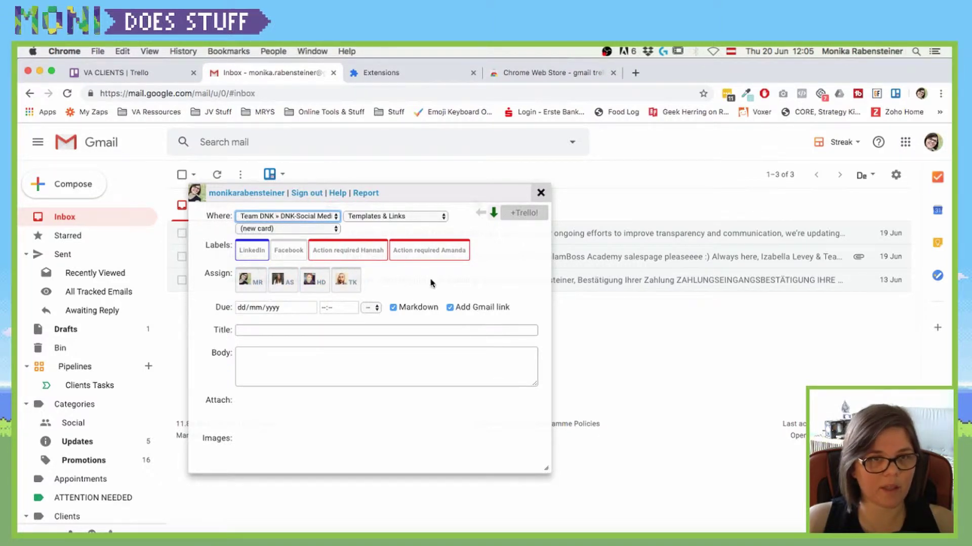
# Check the Due, Title and Body fields, then close the Trello panel without adding a card
pyautogui.click(278, 308)
pyautogui.click(324, 308)
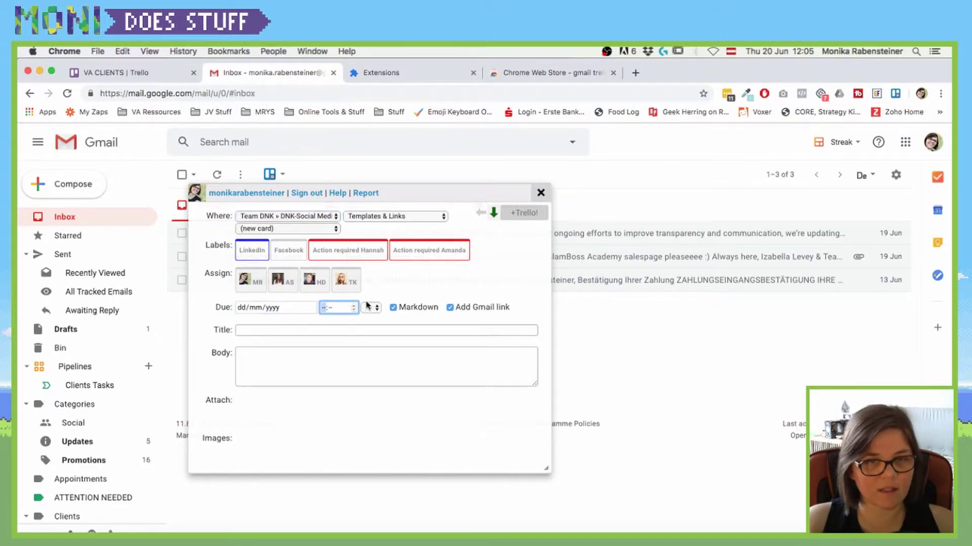
pyautogui.click(273, 333)
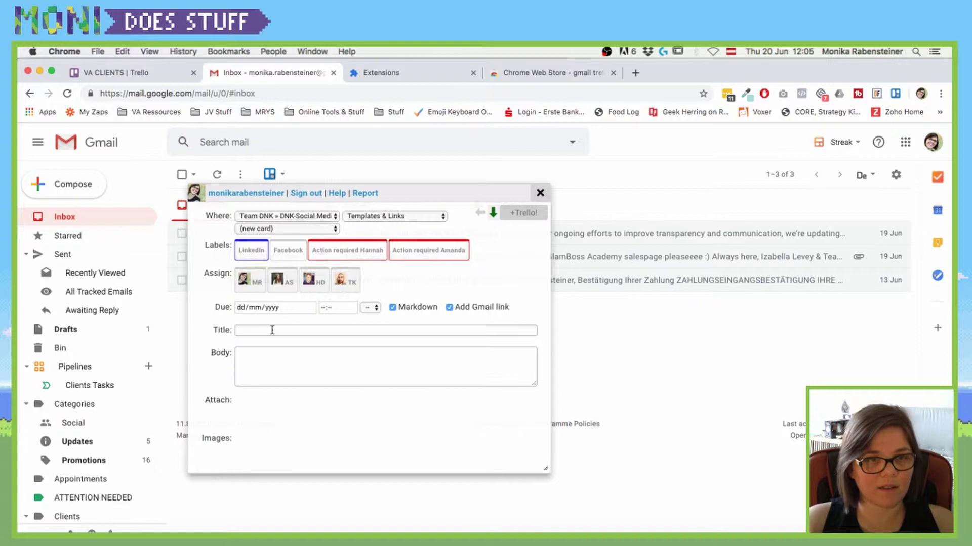
pyautogui.click(265, 363)
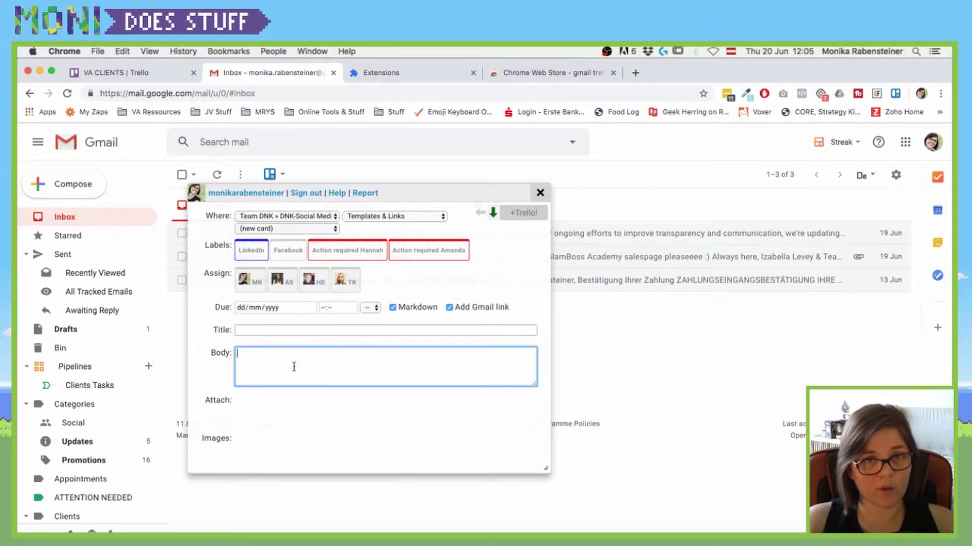
pyautogui.click(541, 193)
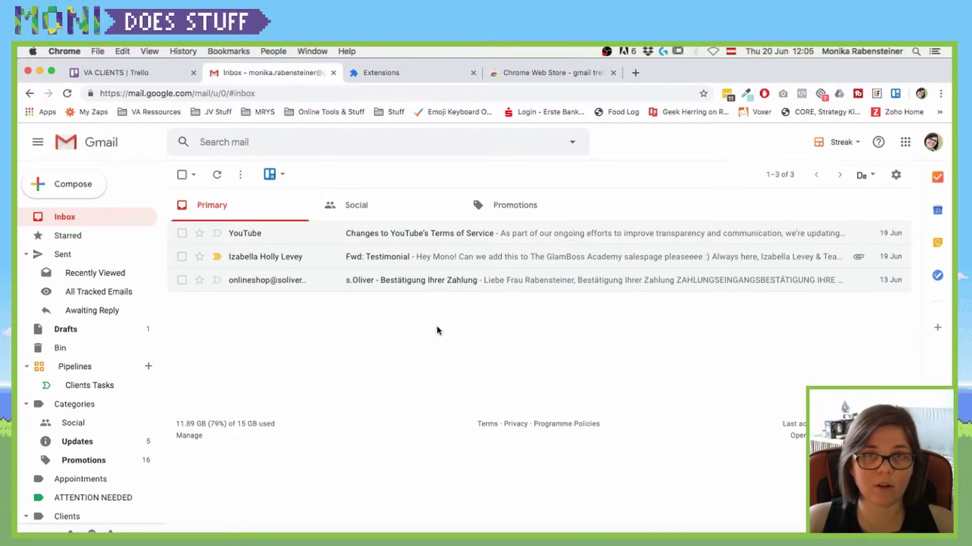
pyautogui.click(441, 235)
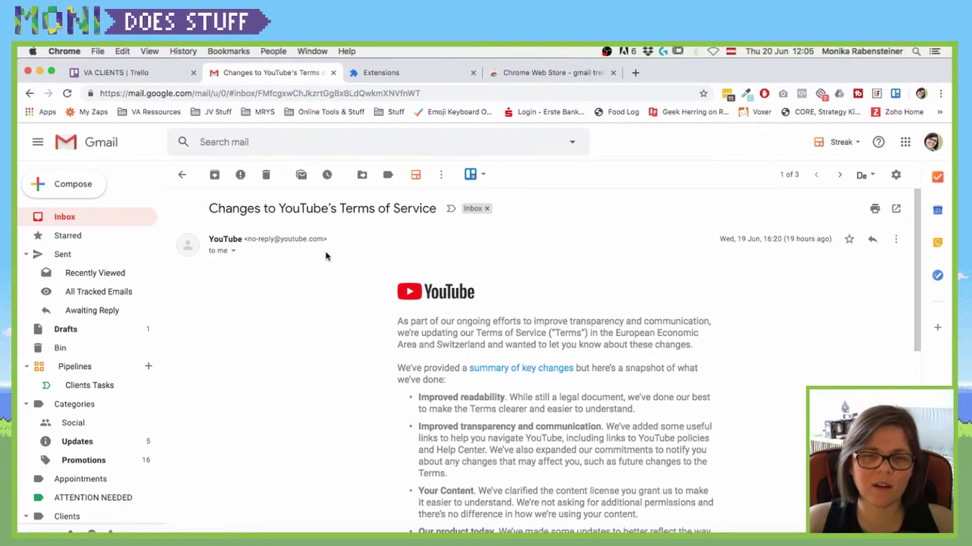
pyautogui.scroll(-5, 462, 315)
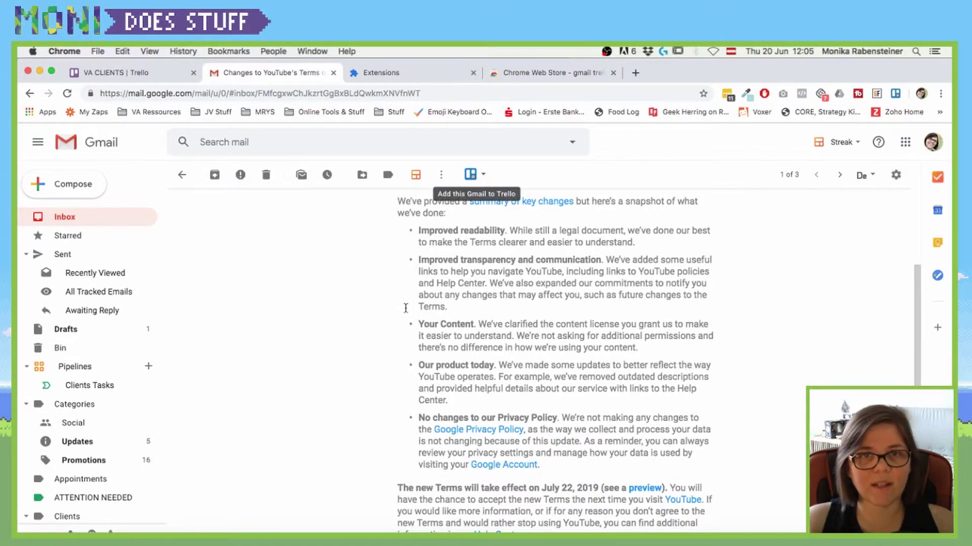
pyautogui.scroll(5, 435, 311)
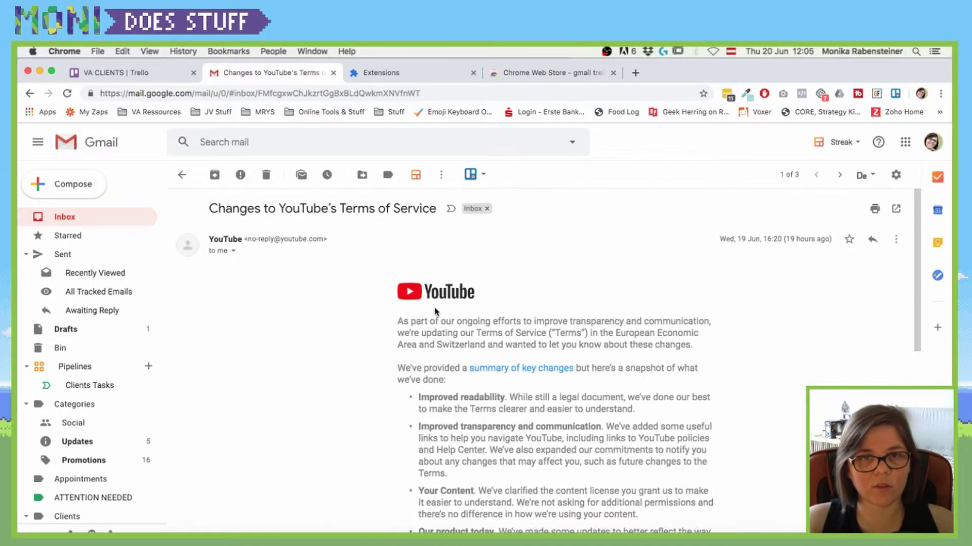
# Start a Trello card from this email and target the VA CLIENTS board
pyautogui.click(470, 175)
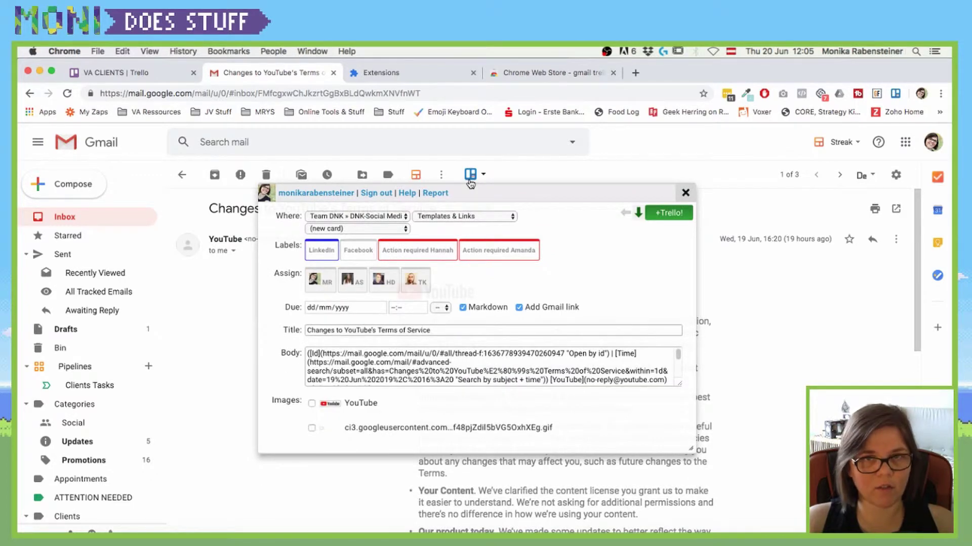
pyautogui.click(367, 217)
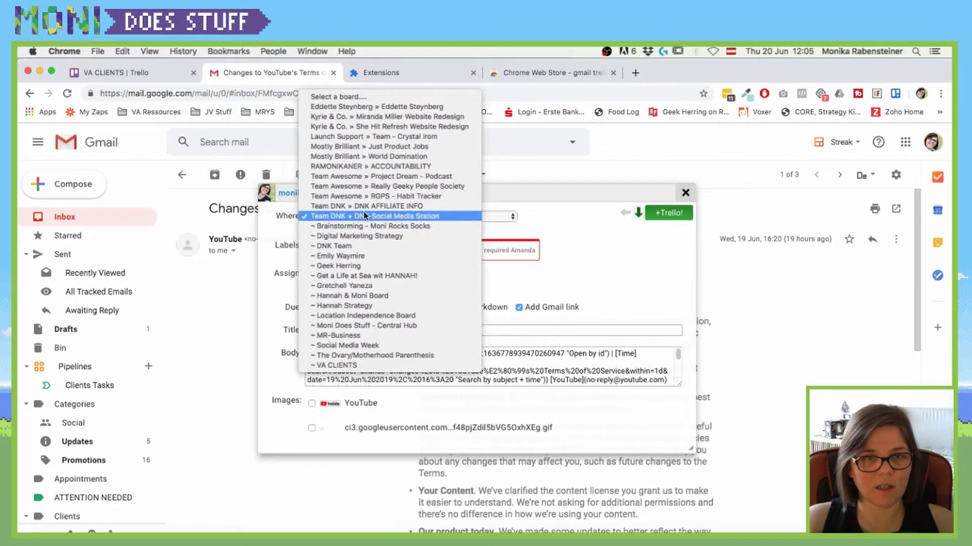
pyautogui.click(357, 365)
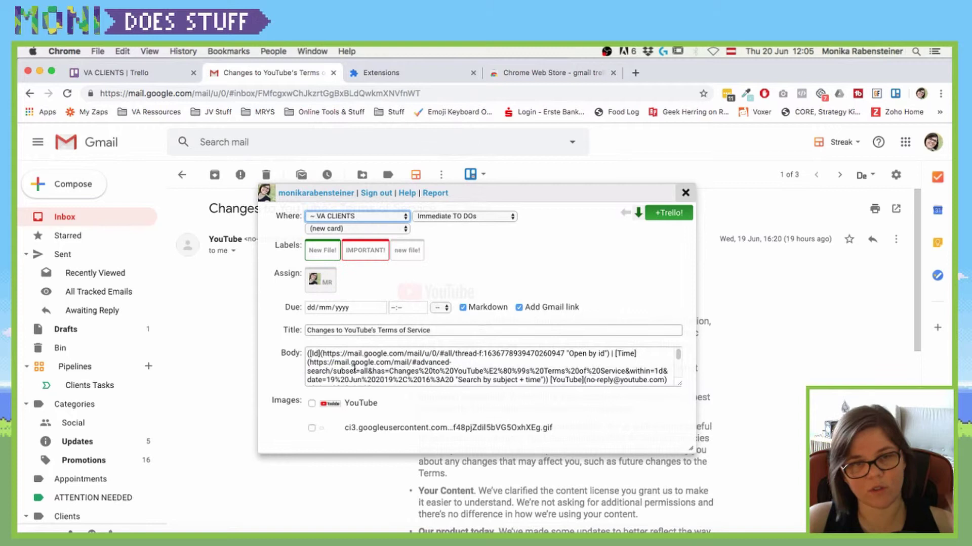
pyautogui.tripleClick(310, 330)
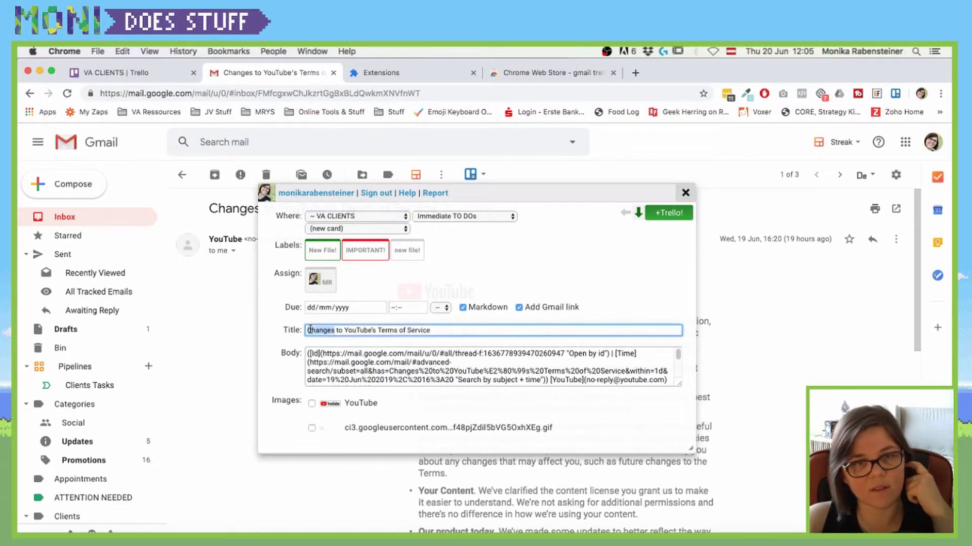
pyautogui.tripleClick(332, 362)
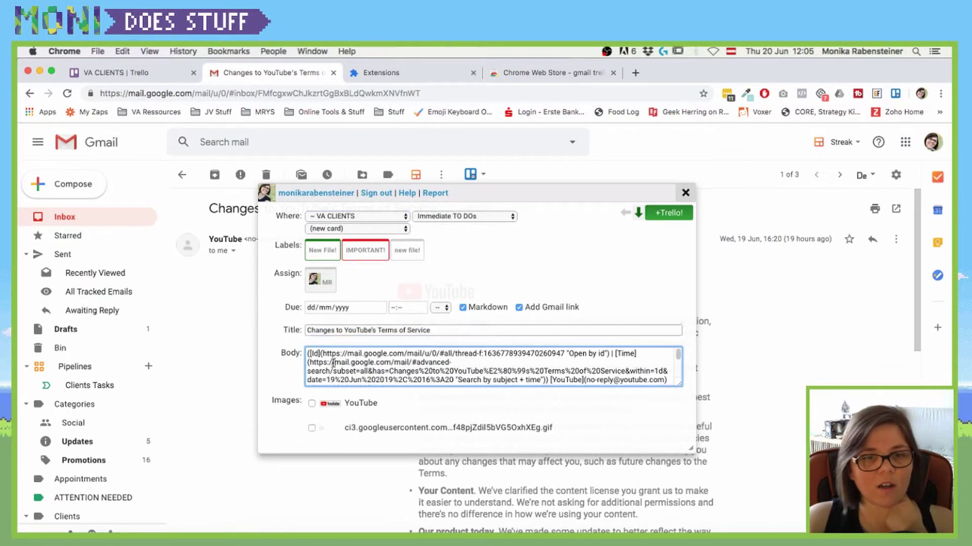
# Keep Markdown on and uncheck Add Gmail link for the card body
pyautogui.scroll(-2, 407, 355)
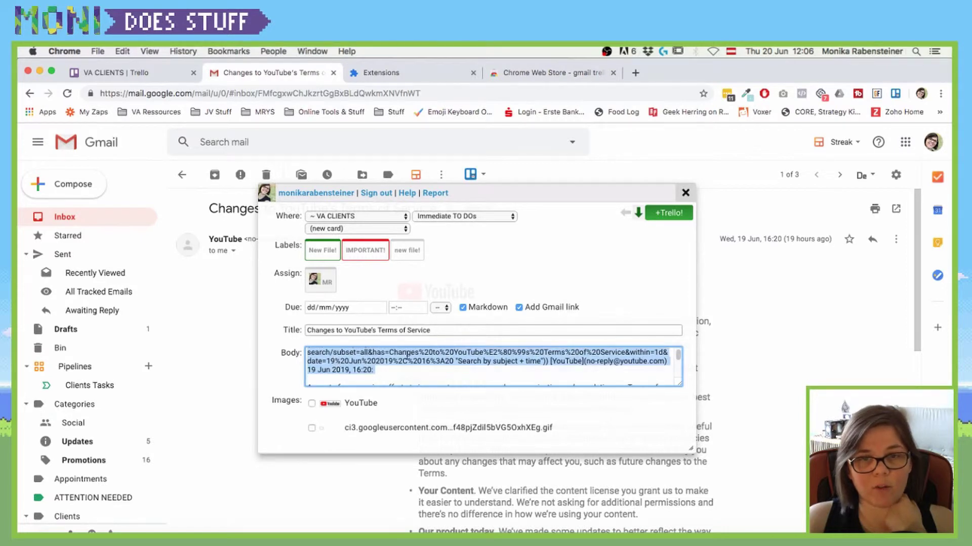
pyautogui.click(465, 312)
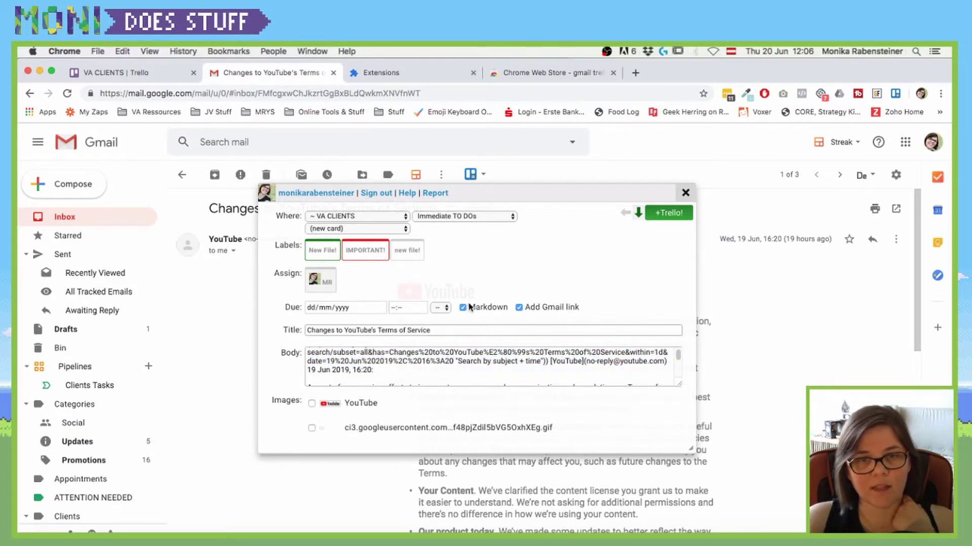
pyautogui.click(464, 308)
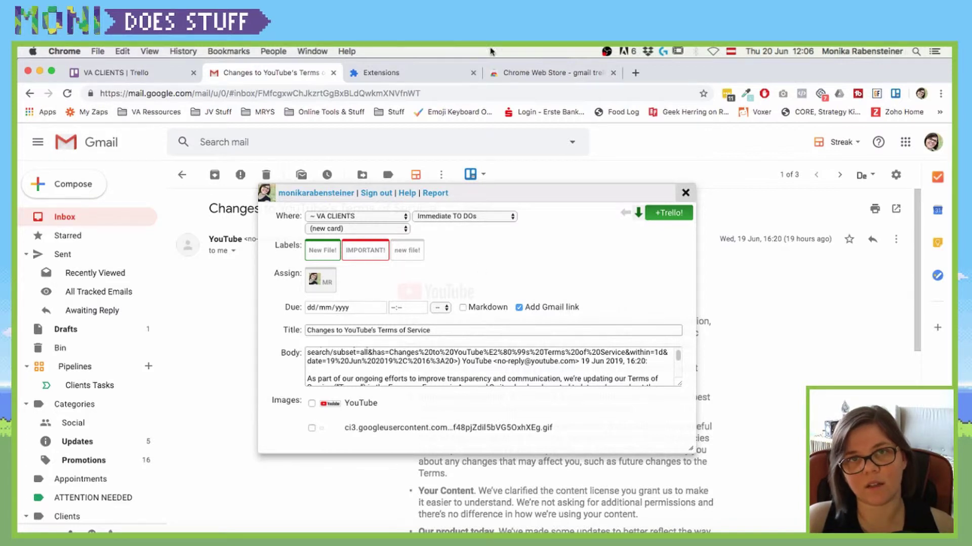
pyautogui.click(478, 307)
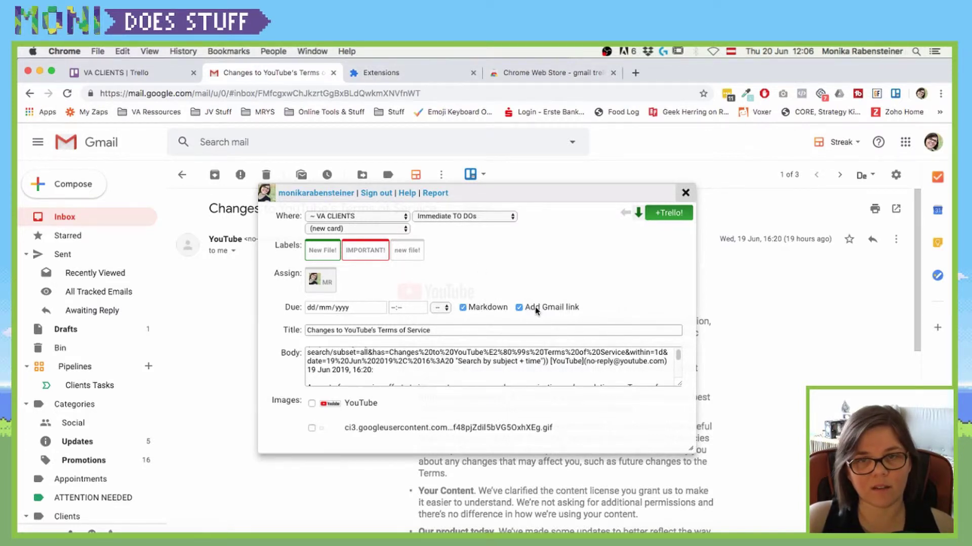
pyautogui.click(535, 309)
pyautogui.click(535, 308)
pyautogui.scroll(2, 429, 360)
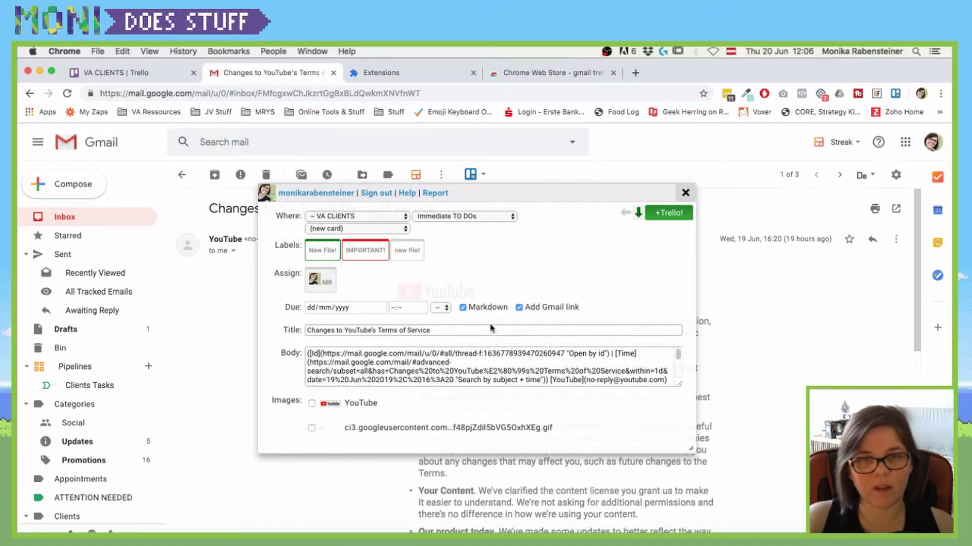
pyautogui.click(519, 307)
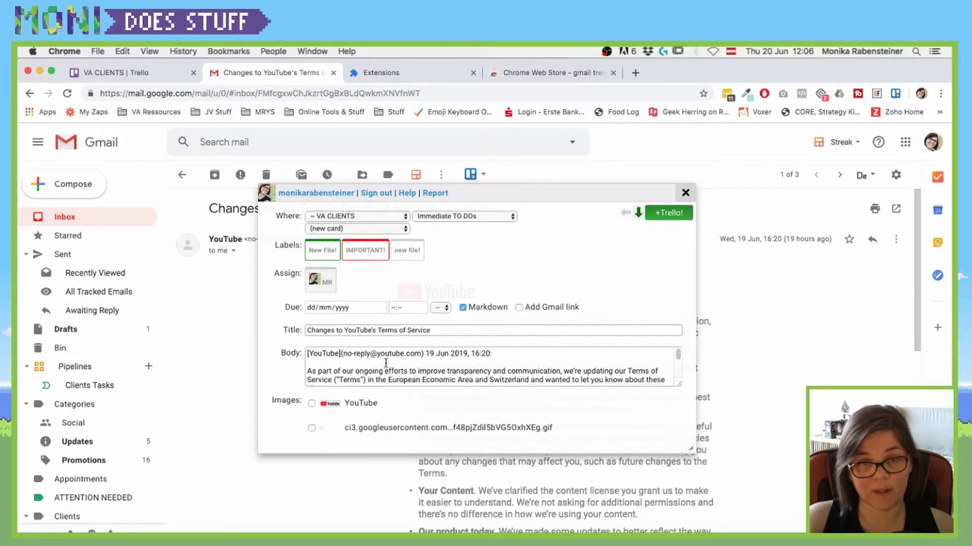
# Tick the YouTube image so it is attached to the card
pyautogui.scroll(-5, 389, 363)
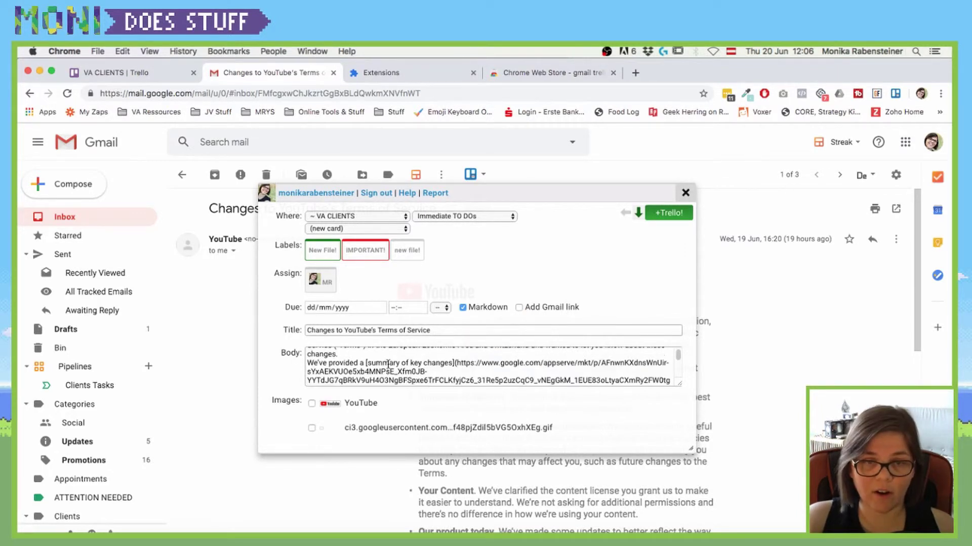
pyautogui.click(392, 364)
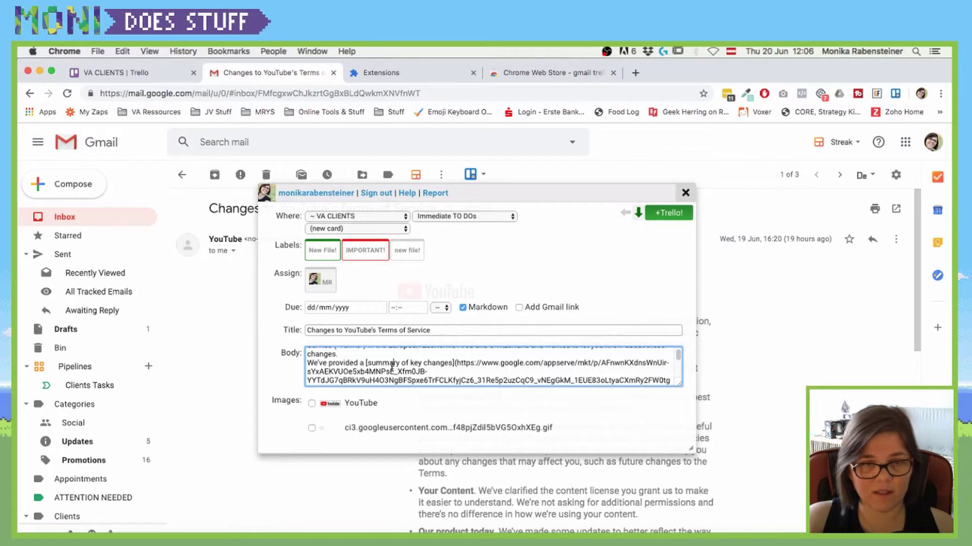
pyautogui.click(312, 405)
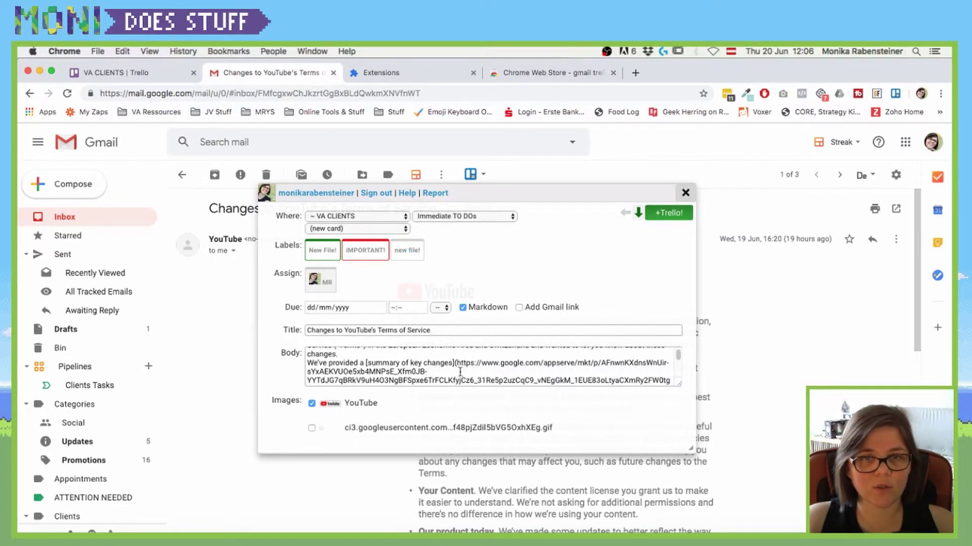
# Set the due date to 21 June at 18:00 and create the card with +Trello!
pyautogui.click(311, 309)
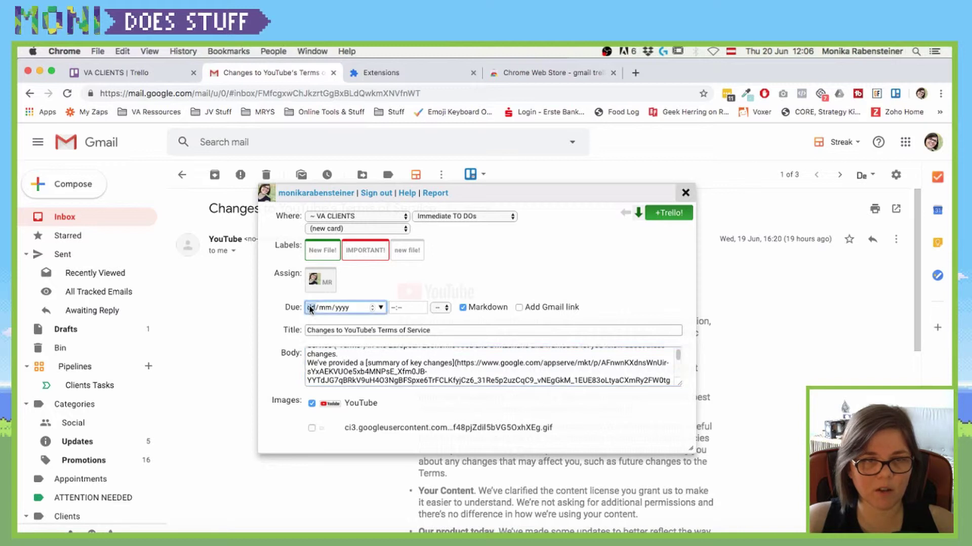
pyautogui.click(379, 309)
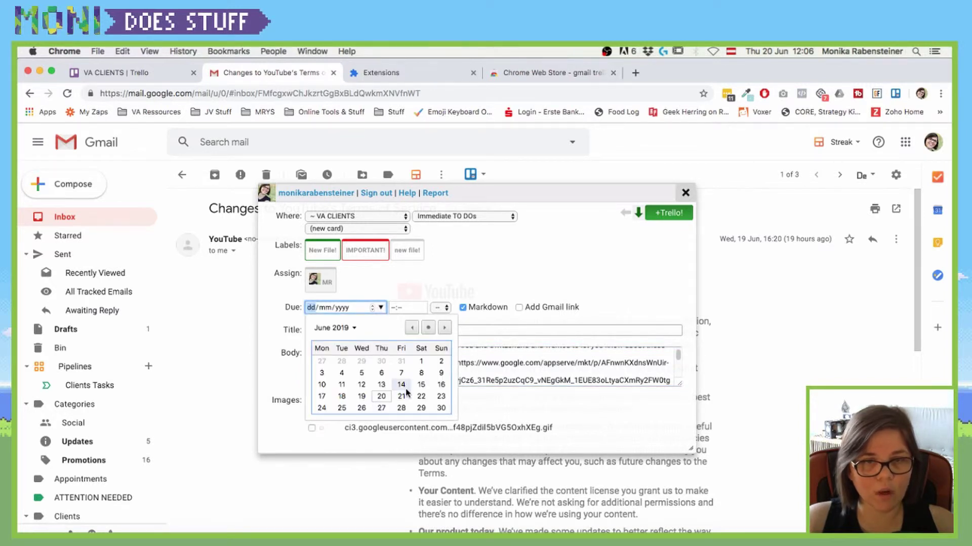
pyautogui.click(403, 398)
pyautogui.click(414, 306)
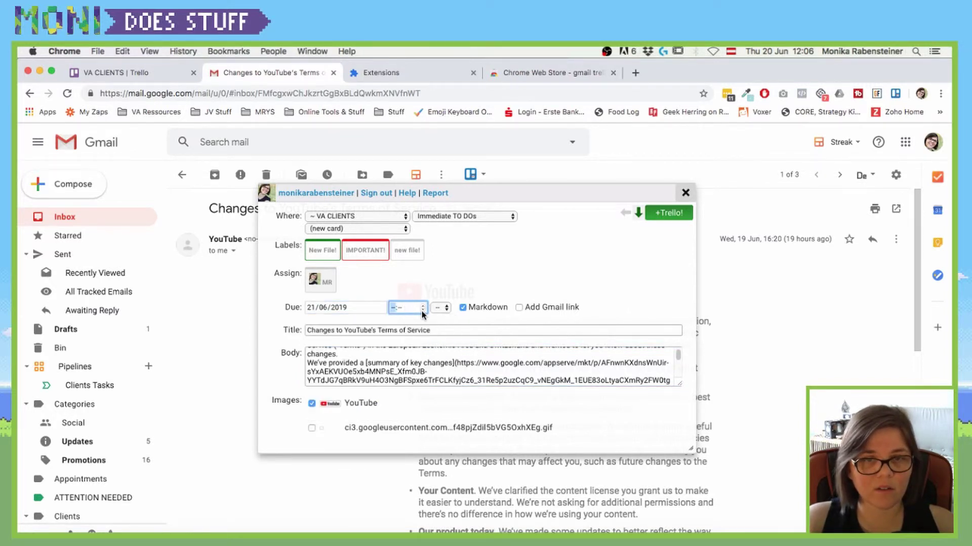
pyautogui.click(422, 311)
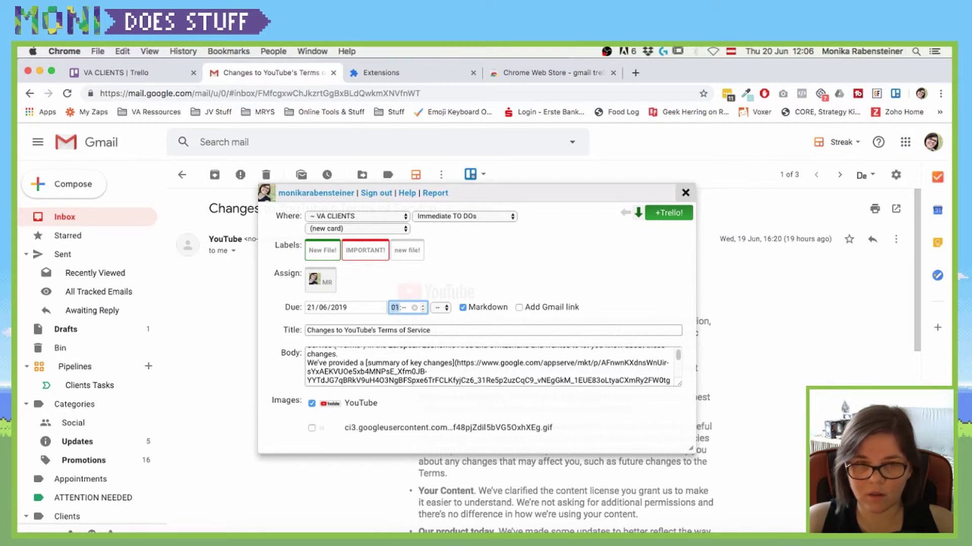
pyautogui.write('8')
pyautogui.press('Tab')
pyautogui.hotkey('shift', 'Tab')
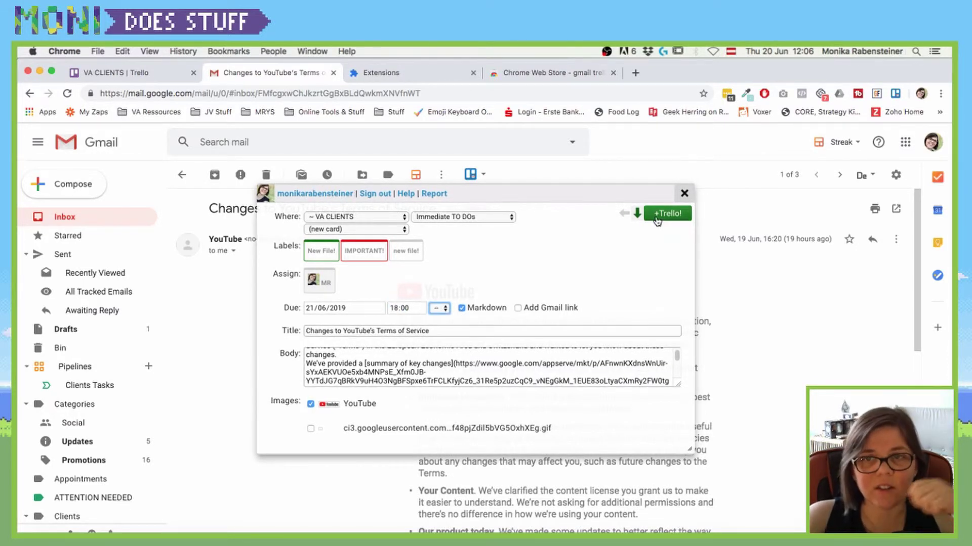
pyautogui.click(656, 217)
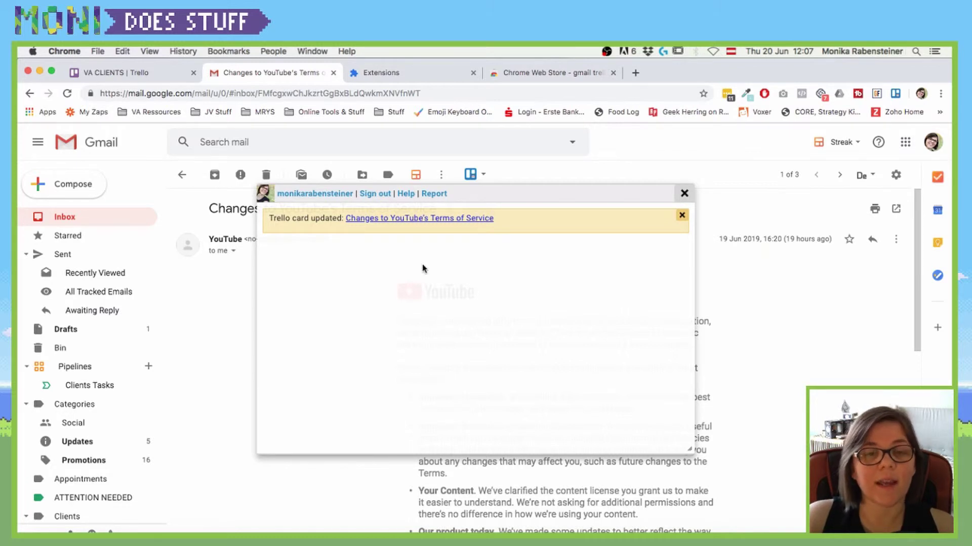
# On the VA CLIENTS board, open the YouTube card and review its due date, description and image
pyautogui.click(130, 70)
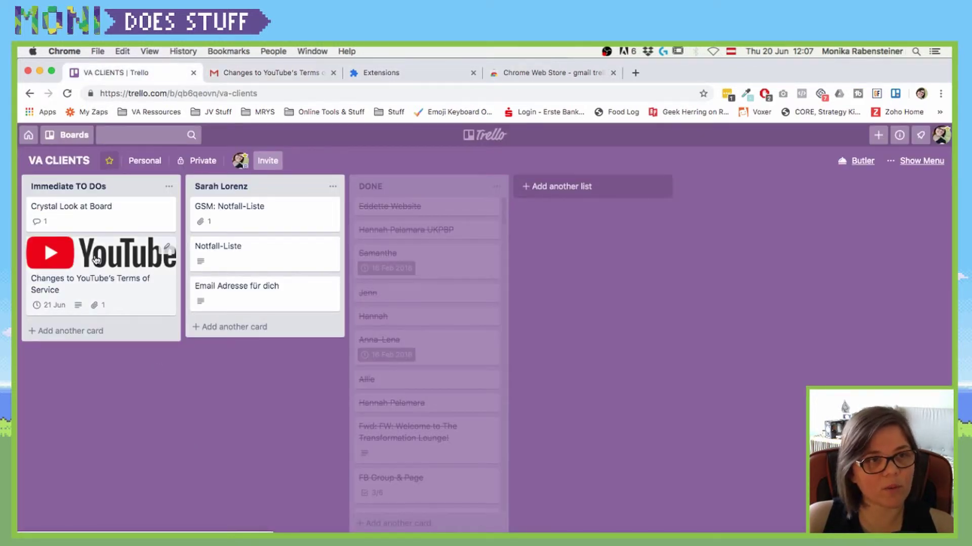
pyautogui.click(96, 273)
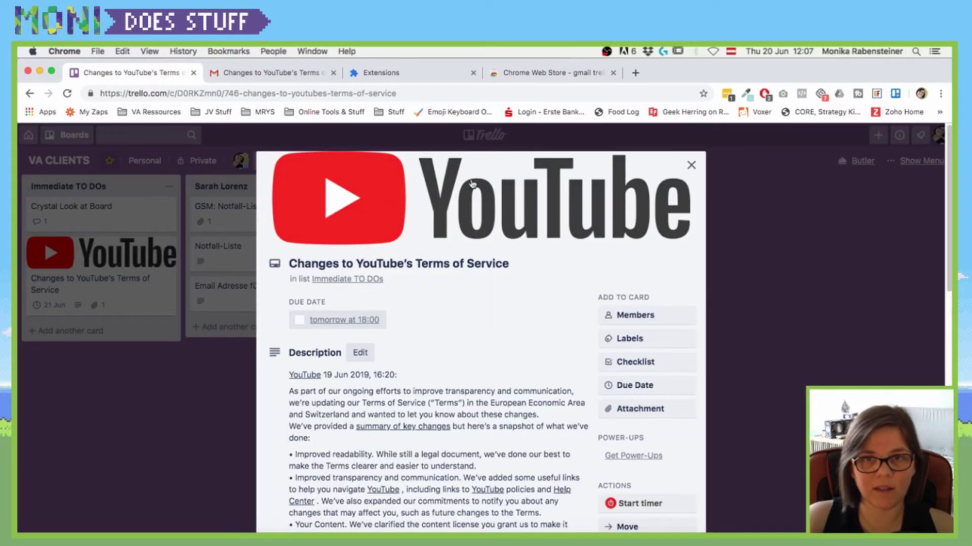
pyautogui.scroll(-3, 465, 380)
pyautogui.scroll(-5, 464, 381)
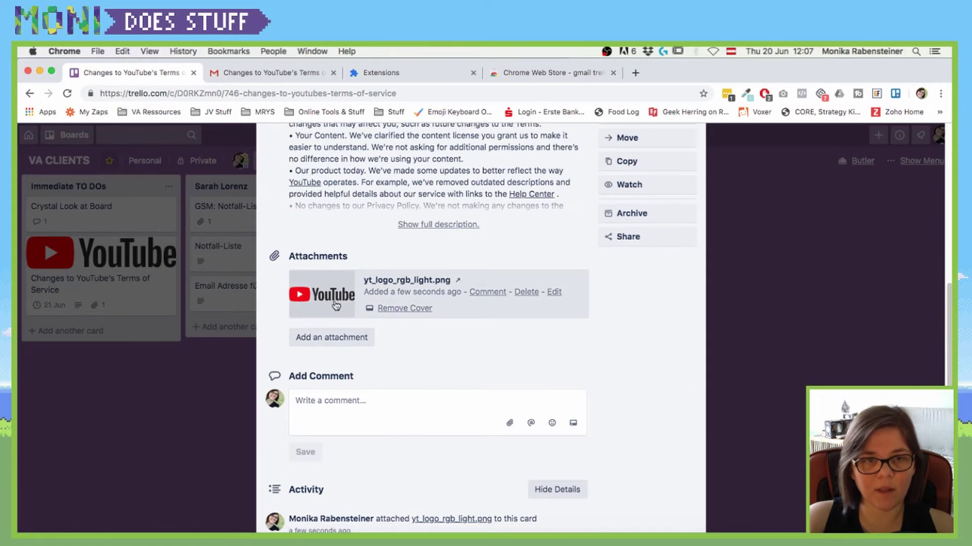
pyautogui.scroll(5, 438, 342)
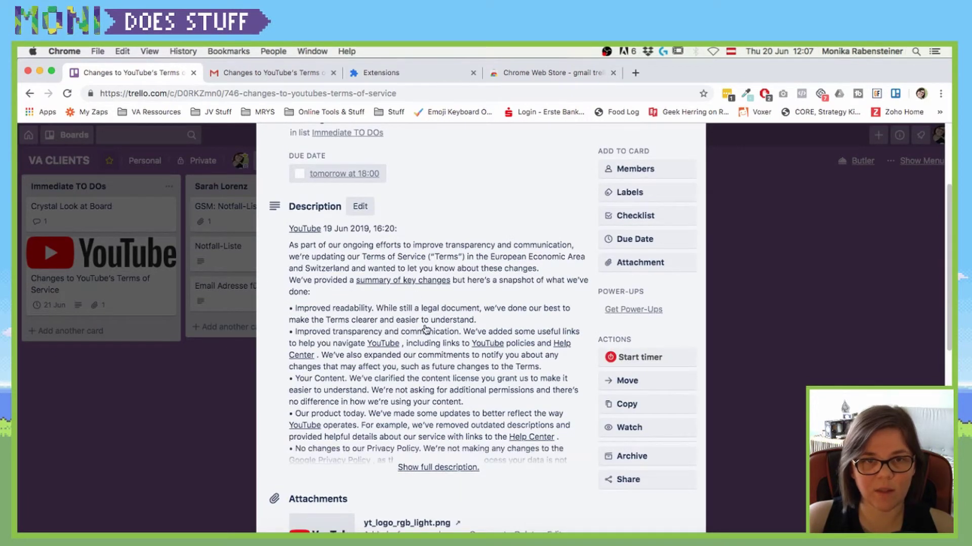
pyautogui.scroll(-6, 433, 371)
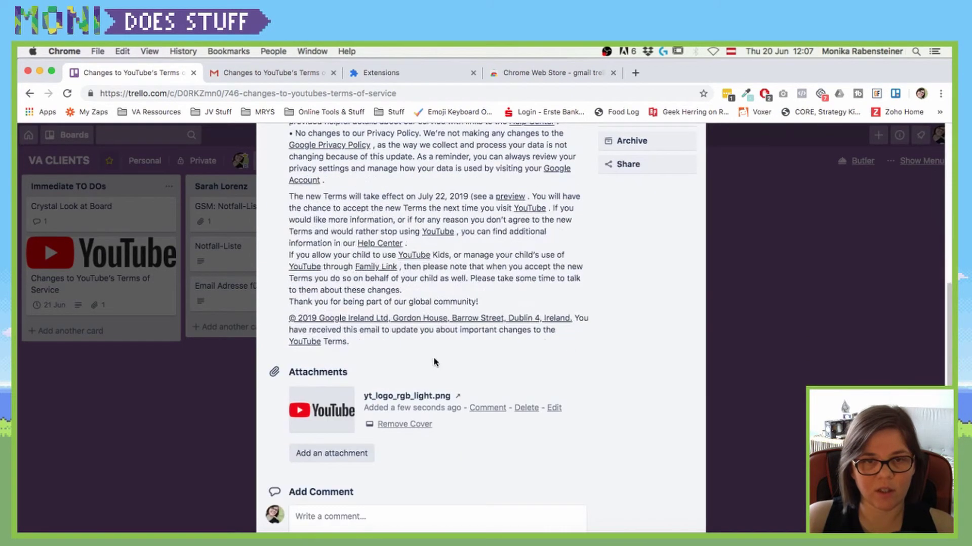
pyautogui.scroll(8, 435, 364)
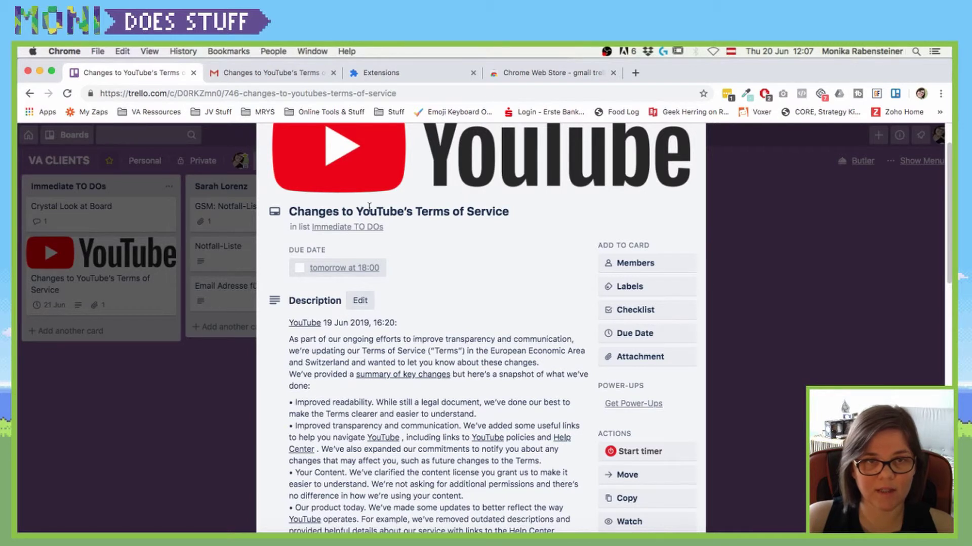
pyautogui.tripleClick(292, 212)
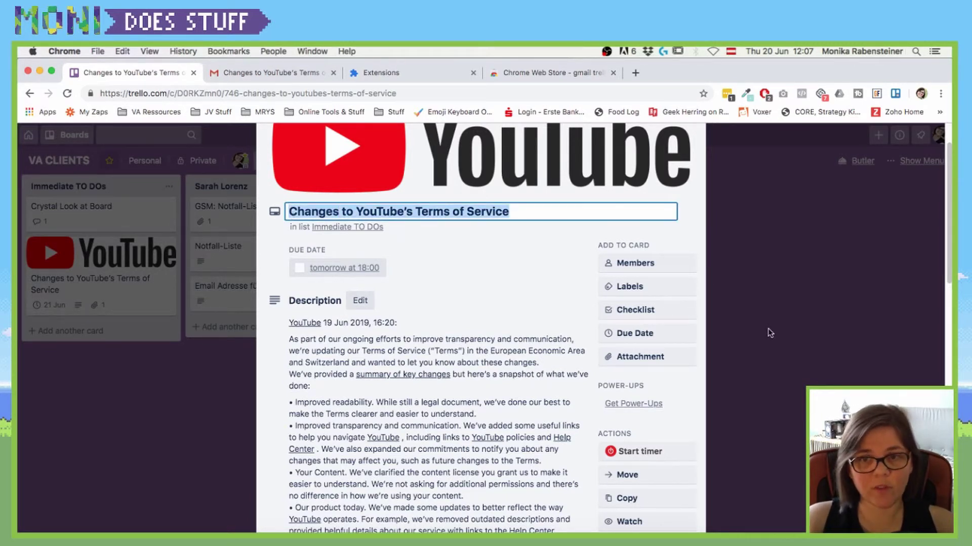
pyautogui.scroll(2, 678, 310)
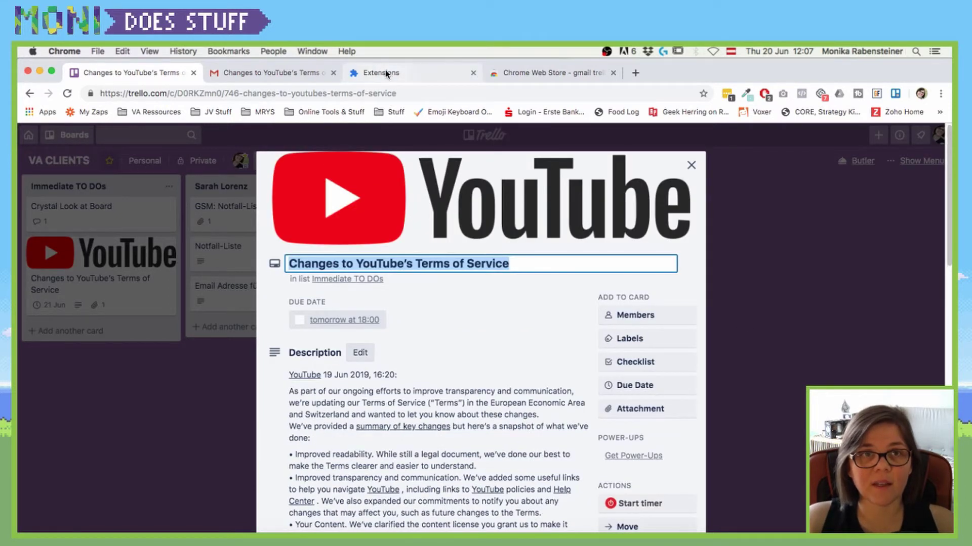
# Switch back to the Gmail tab with the 'Trello card updated' confirmation on the YouTube email
pyautogui.click(263, 75)
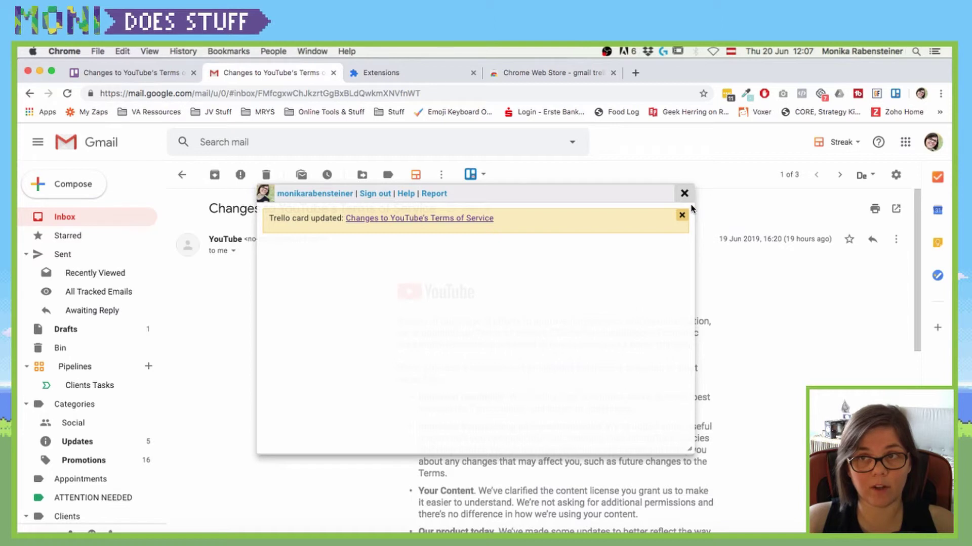